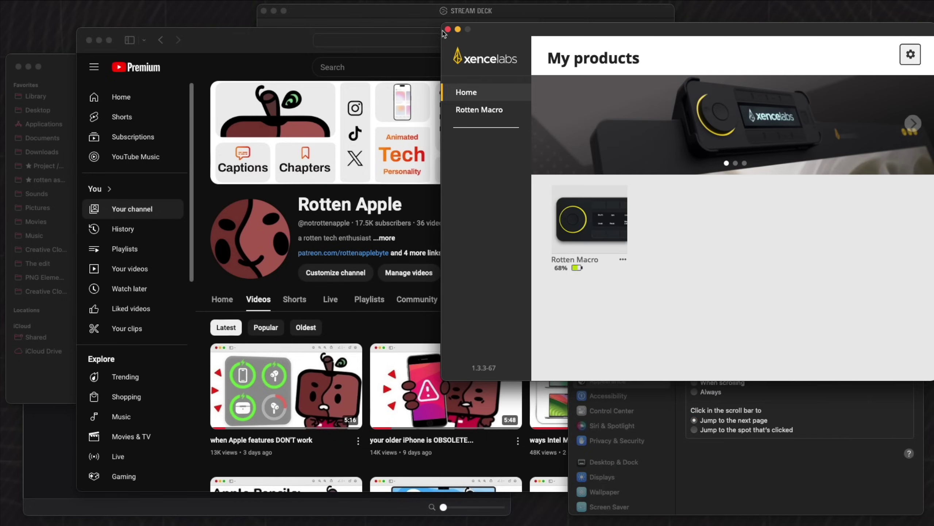
Switch between Finder, the YouTube browser and Appearance settings to show inactive windows dimming
click(371, 24)
key(super+shift+c)
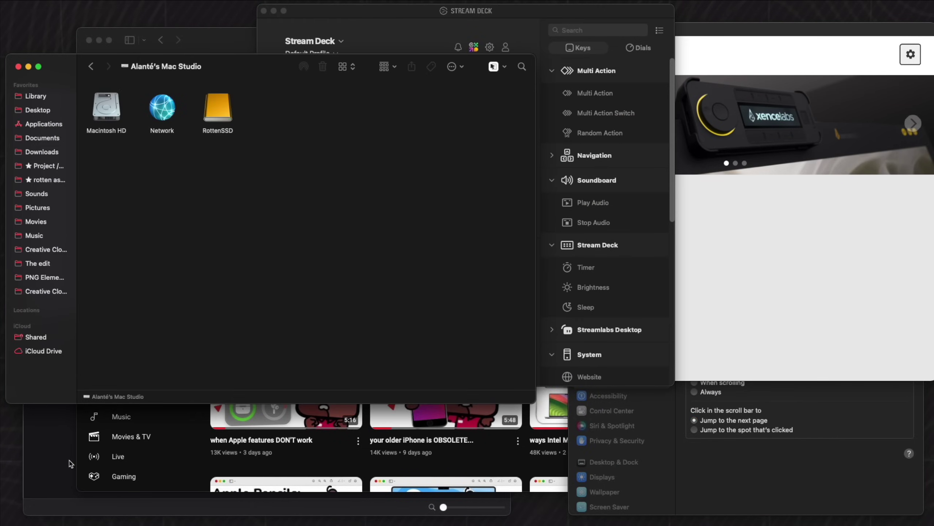
click(538, 444)
key(ctrl+Up)
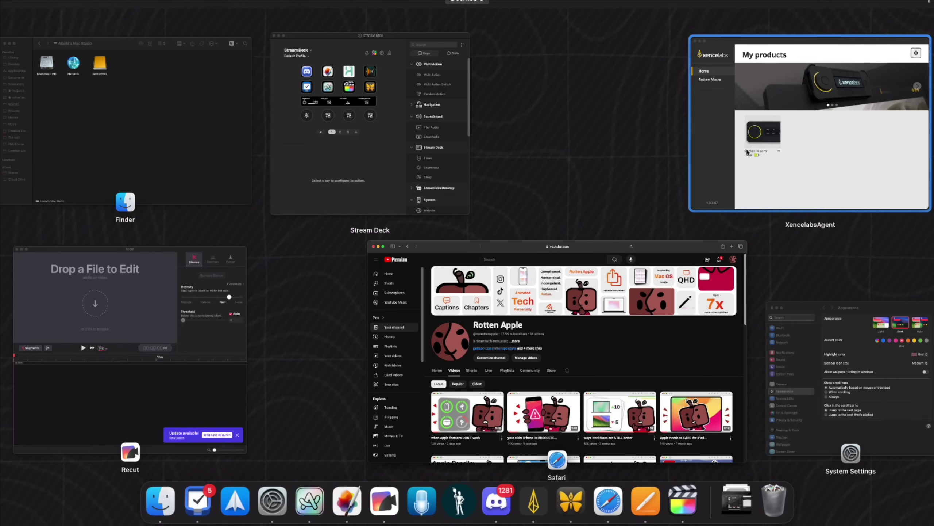
click(585, 261)
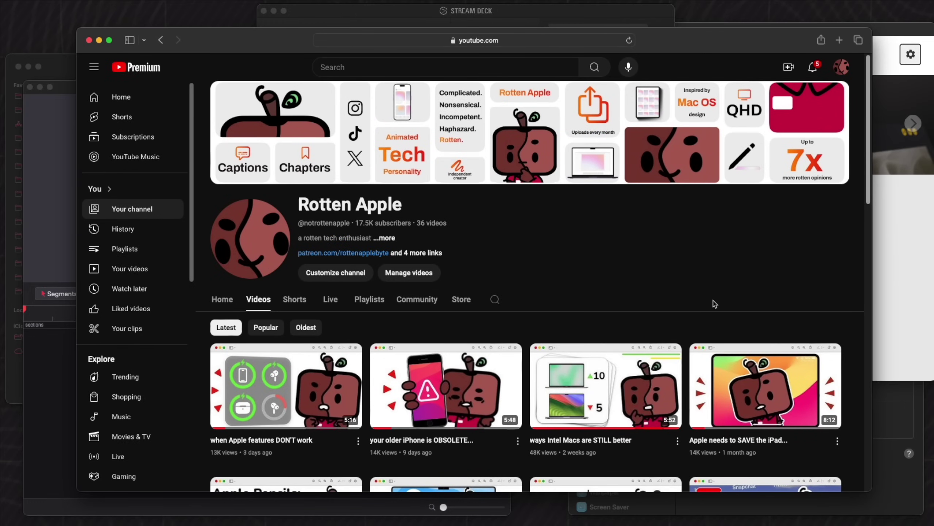
click(886, 411)
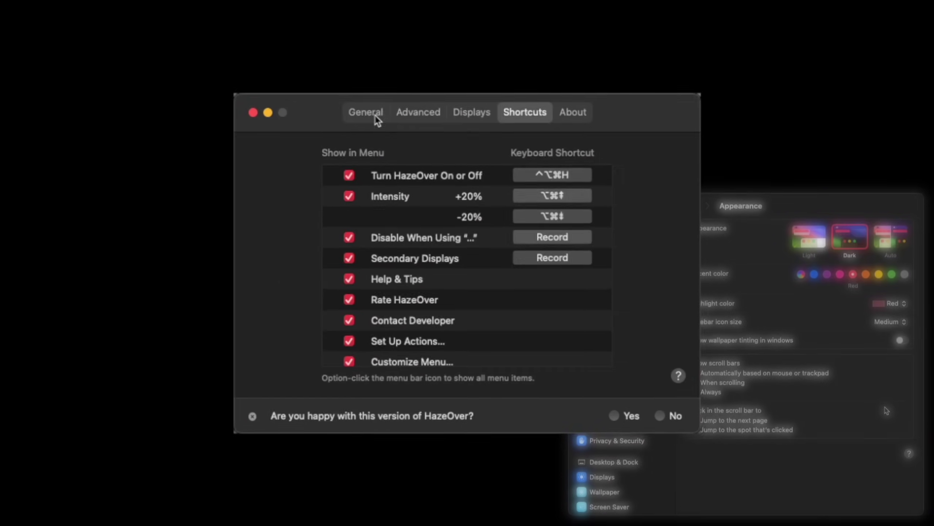
Browse HazeOver's General, Advanced, Displays, Shortcuts and About settings tabs
click(375, 116)
click(412, 113)
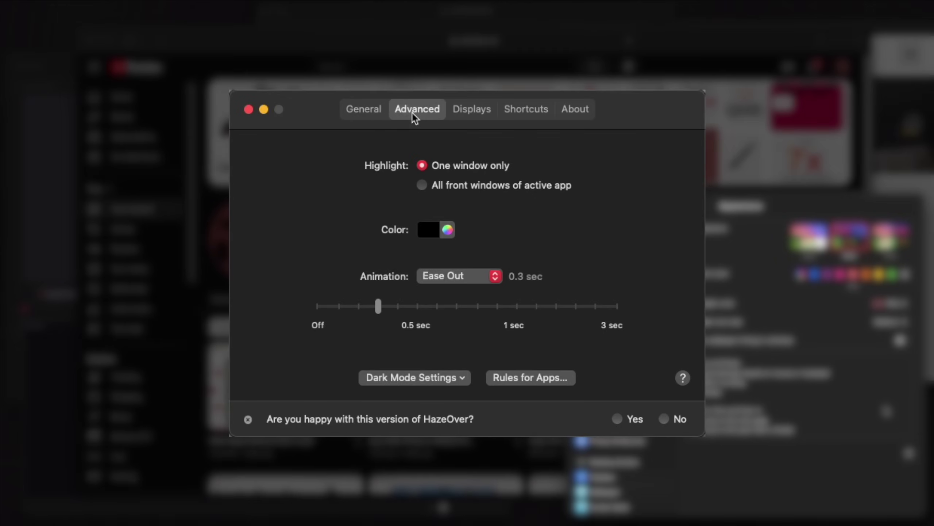
click(471, 113)
click(528, 113)
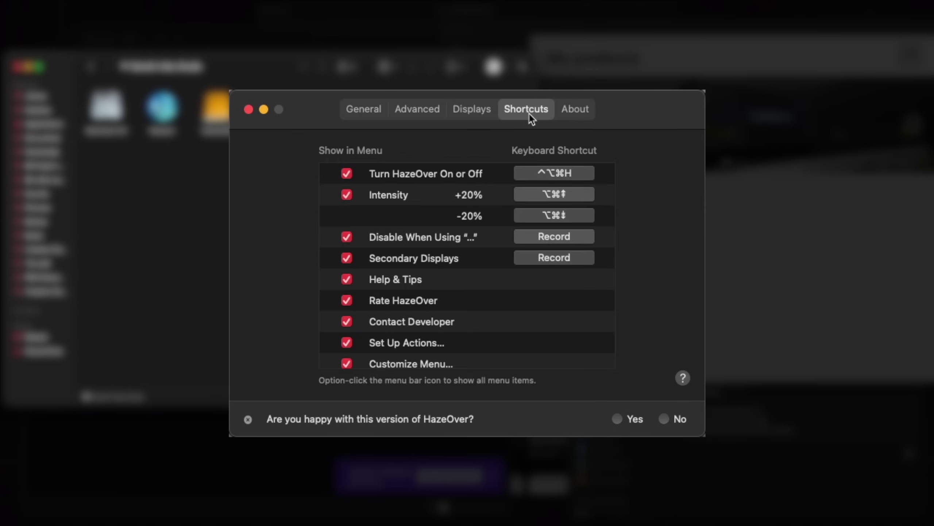
click(575, 110)
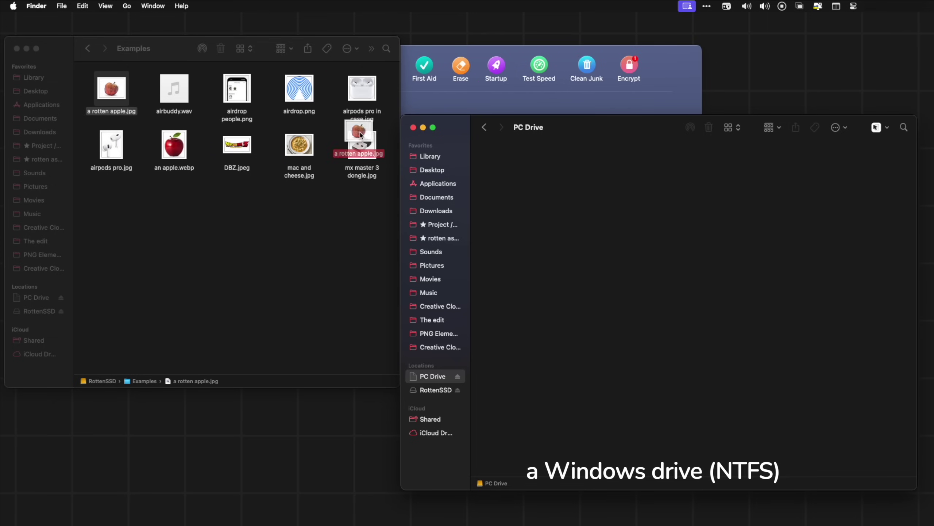
Copy airbuddy.wav, airdrop people.png, airdrop.png, airpods pro in case.jpg and the bottom five files to PC Drive
drag(170, 97, 585, 178)
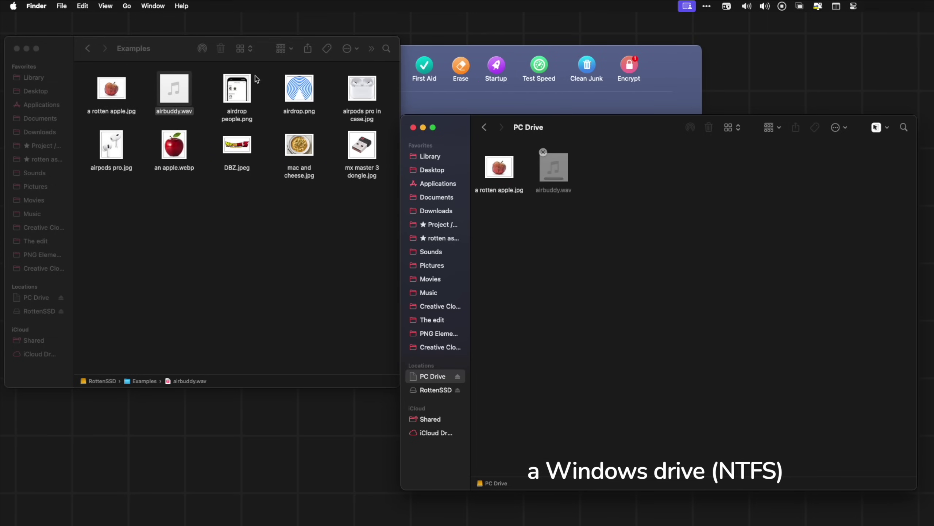
drag(236, 88, 541, 192)
drag(299, 88, 662, 173)
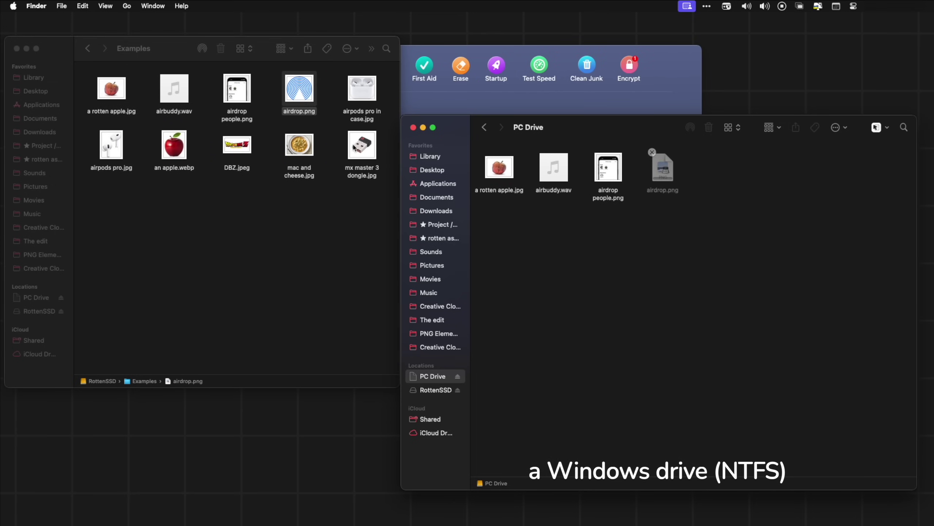
drag(362, 89, 679, 207)
drag(113, 212, 760, 254)
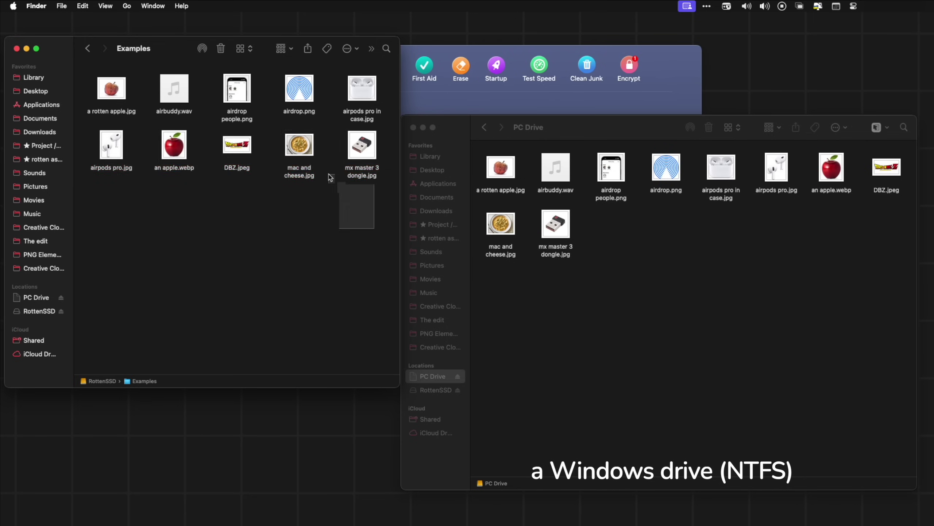
Select all Examples files, move them to the Trash, and select the copied files on PC Drive
key(super+a)
key(super+BackSpace)
drag(885, 266, 323, 165)
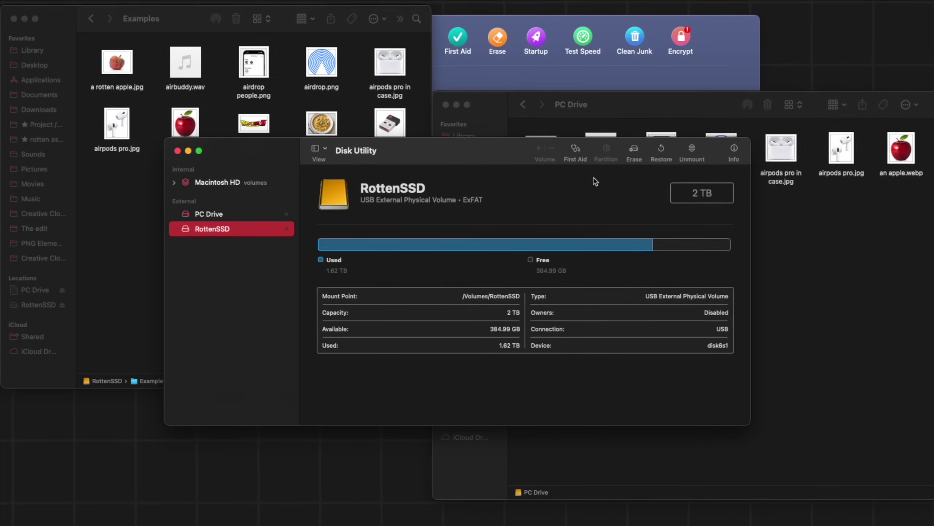
Erase PC Drive using the Windows NTFS format
click(639, 154)
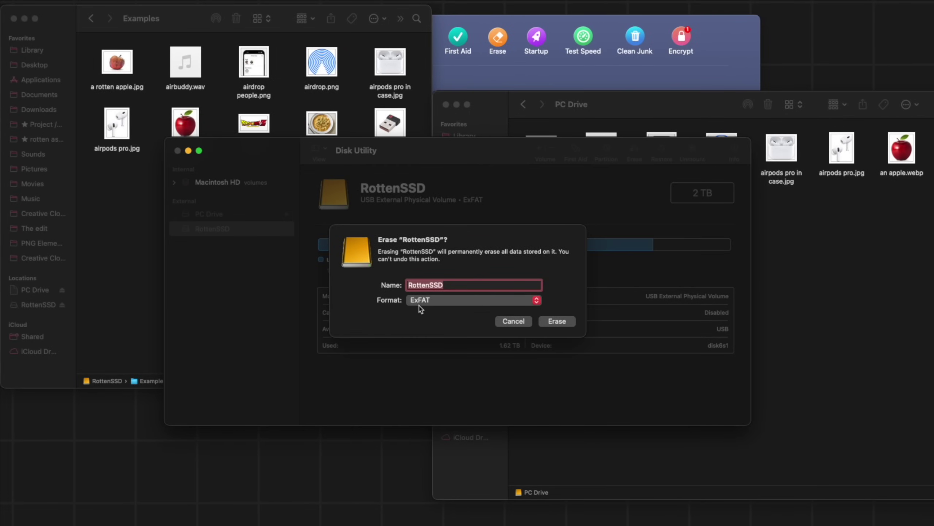
click(475, 300)
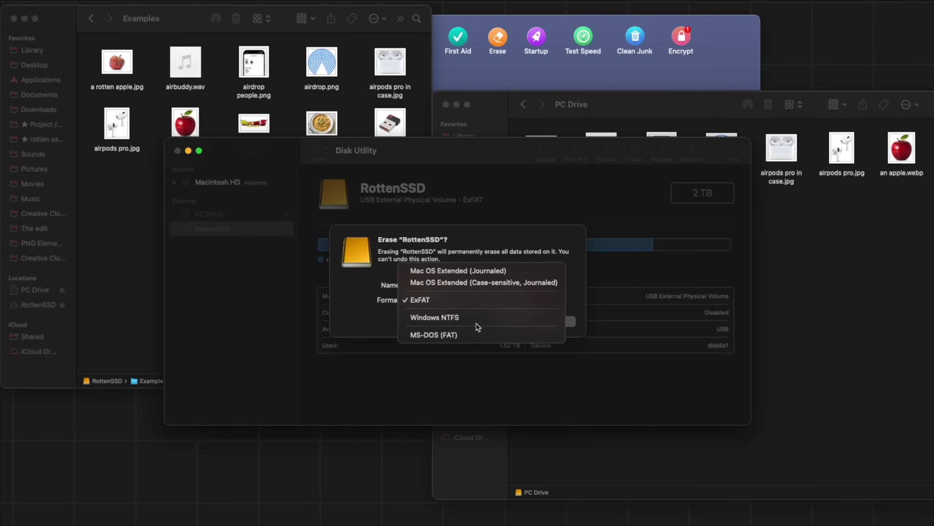
click(478, 319)
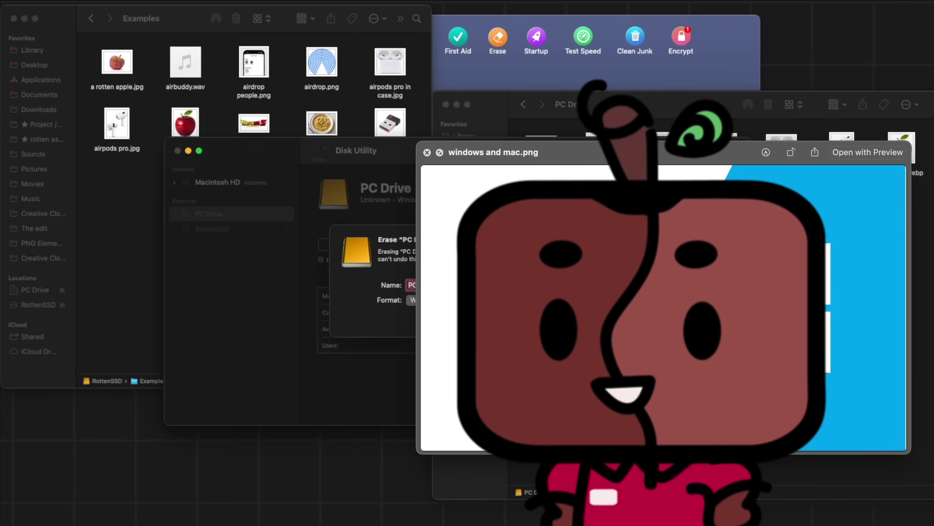
key(Return)
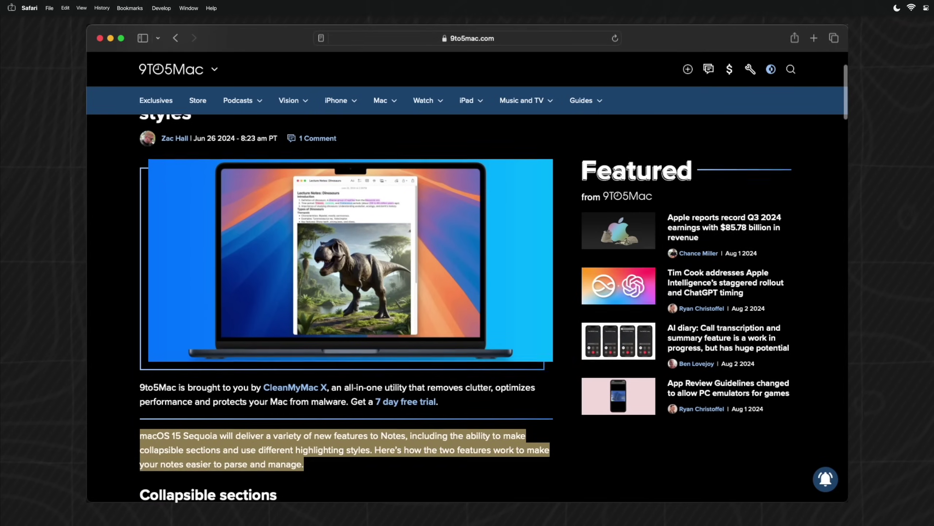
scroll(467, 279, down, 9)
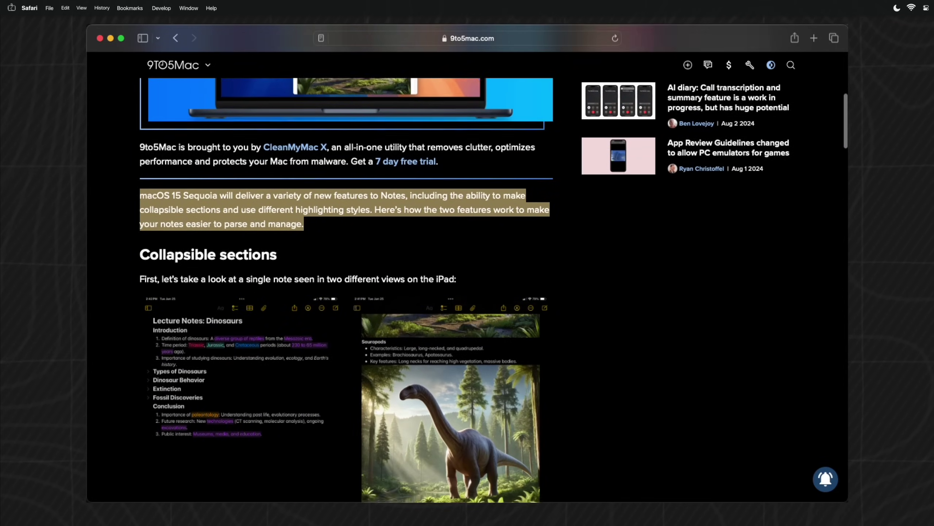
scroll(467, 279, down, 17)
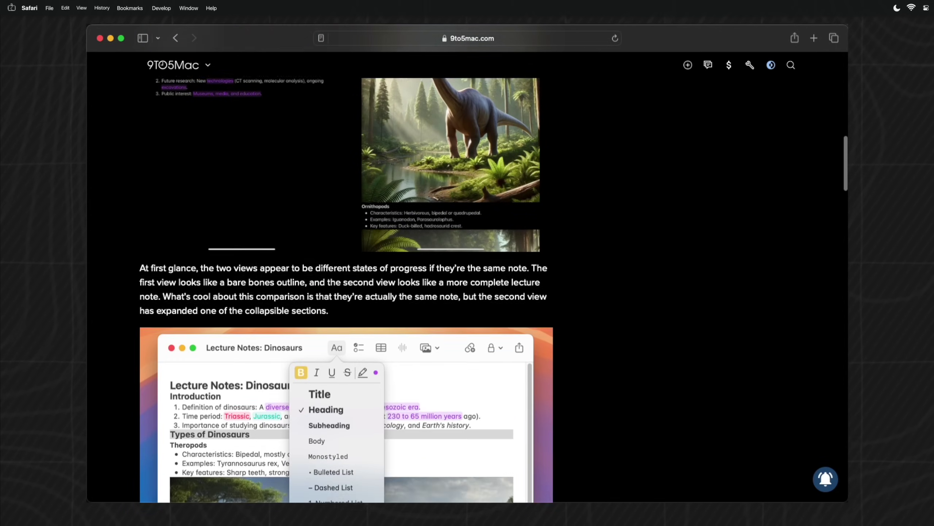
scroll(467, 280, down, 5)
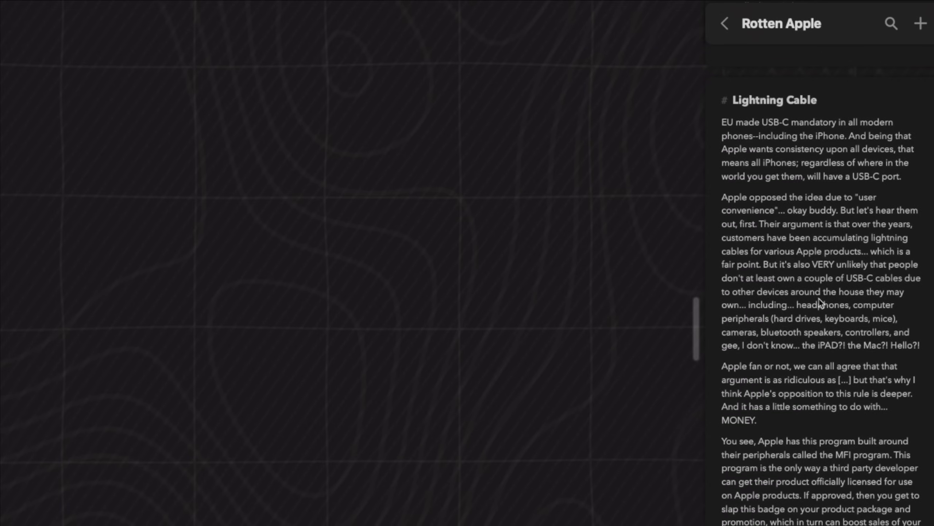
Make the Colors note orange and paste the red apple picture as a note captioned 'yum yum'
scroll(818, 298, down, 3)
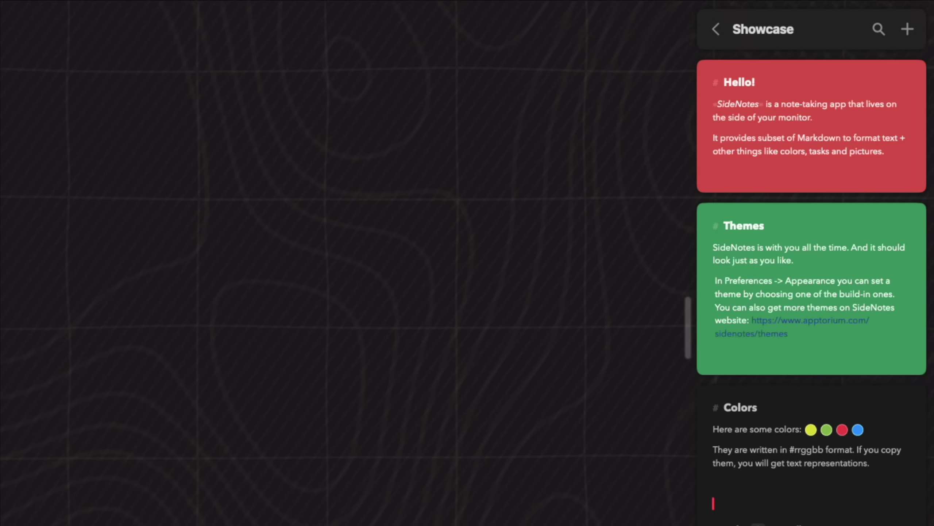
key(super+3)
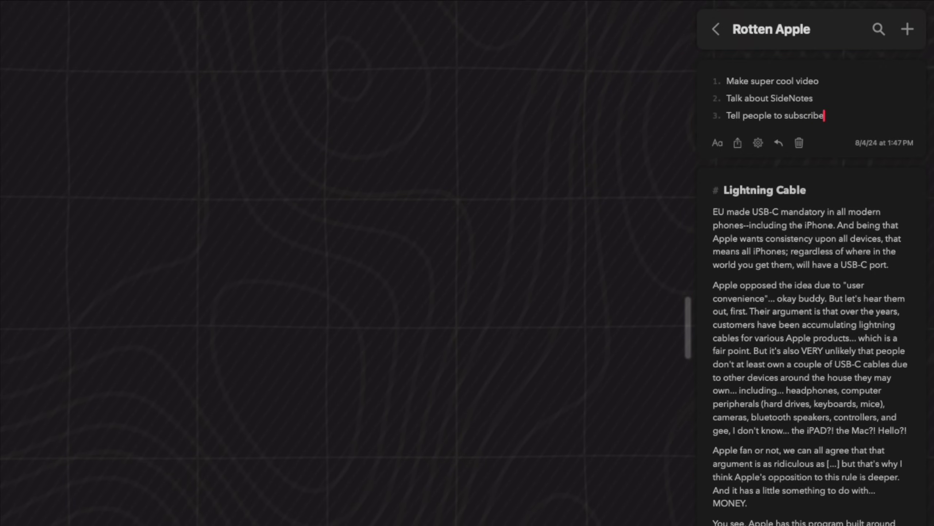
key(super+v)
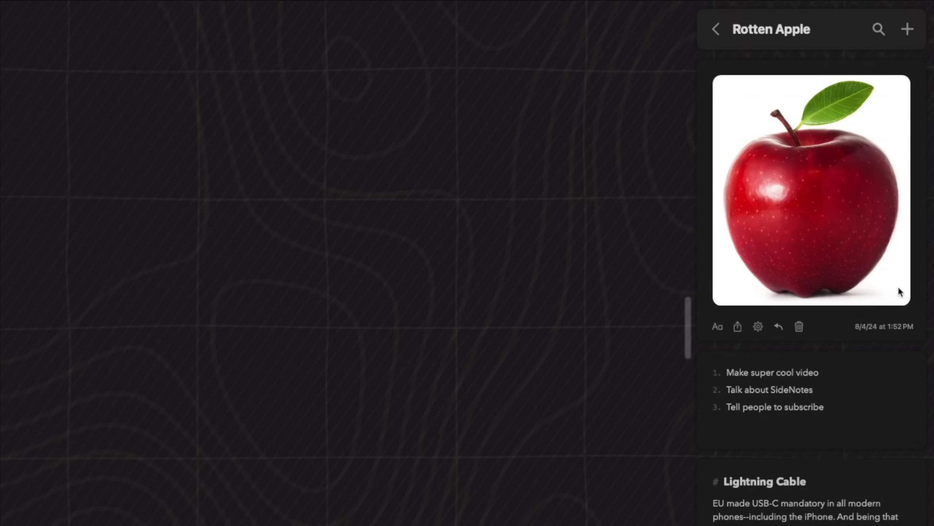
key(Return)
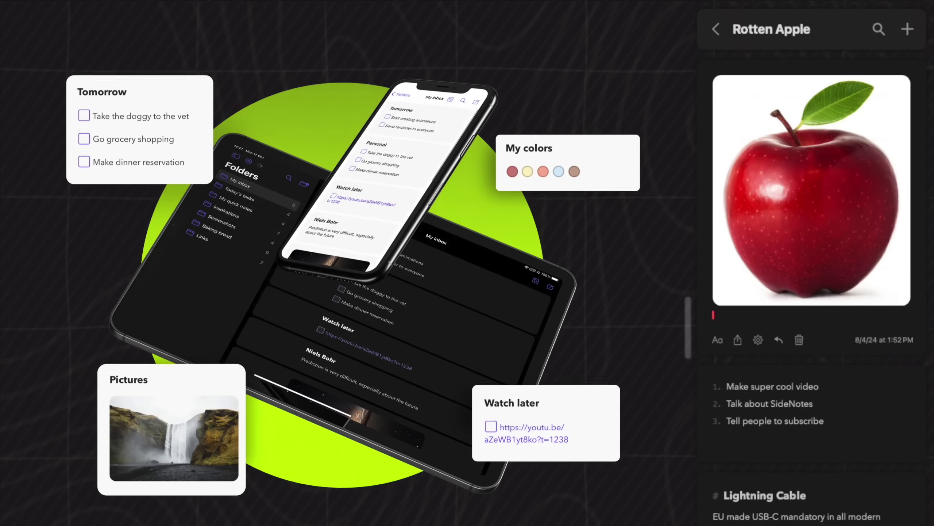
text(yum)
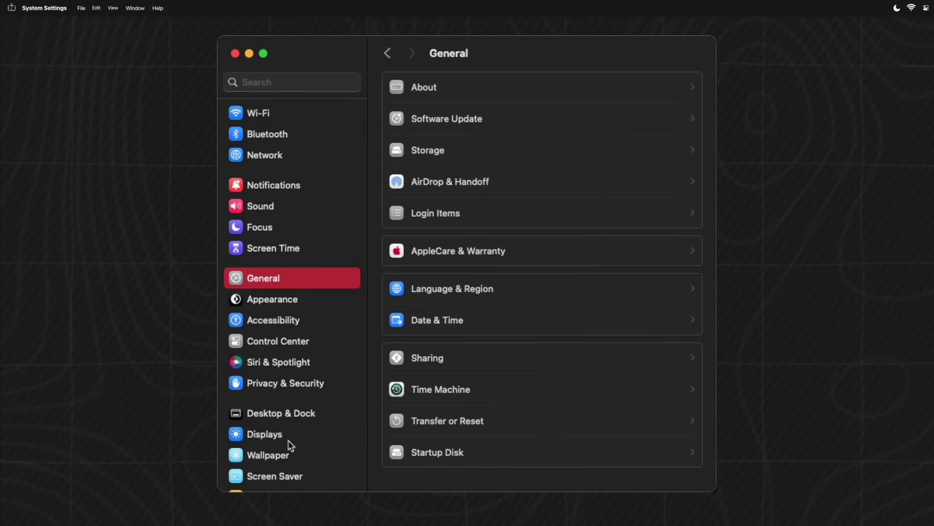
View Displays settings for LG HDR 4K, iPad, Cintiq Pro 13 and LG ULTRAGEAR in turn
click(288, 432)
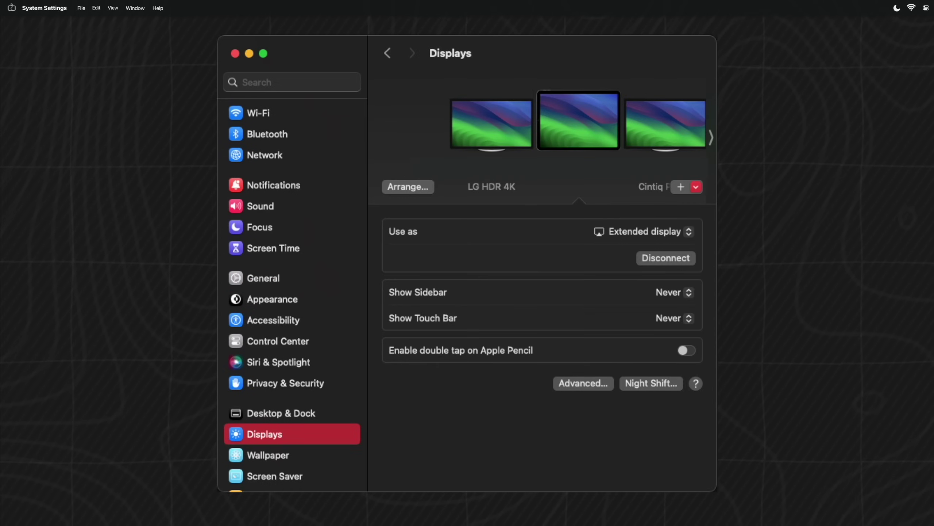
click(521, 130)
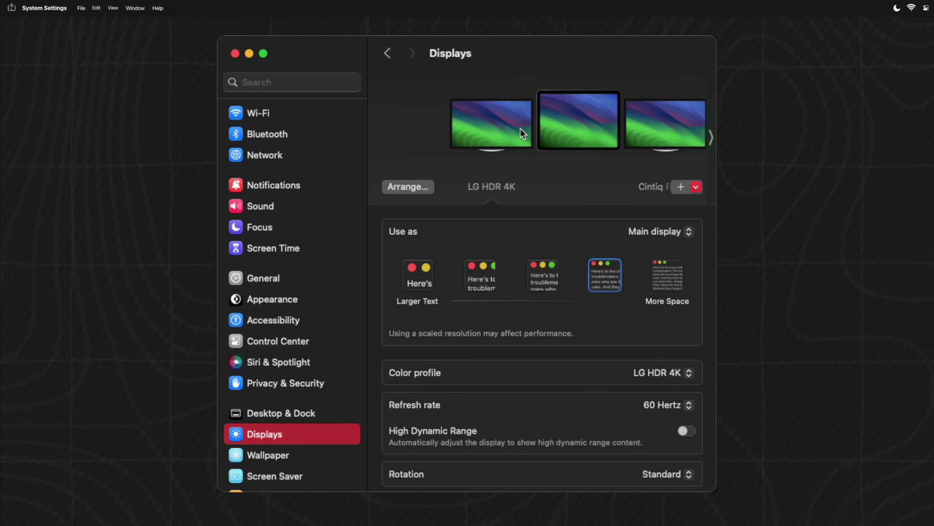
click(614, 126)
click(641, 126)
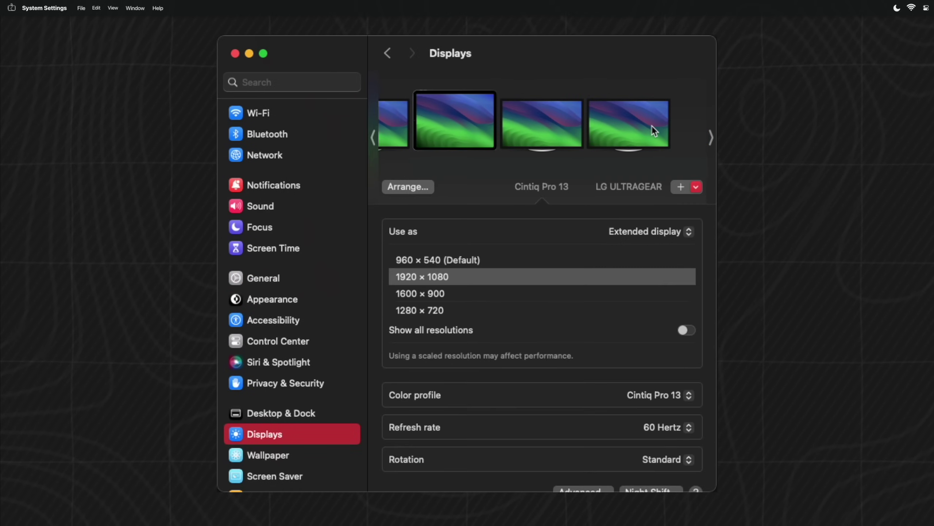
click(637, 131)
click(494, 127)
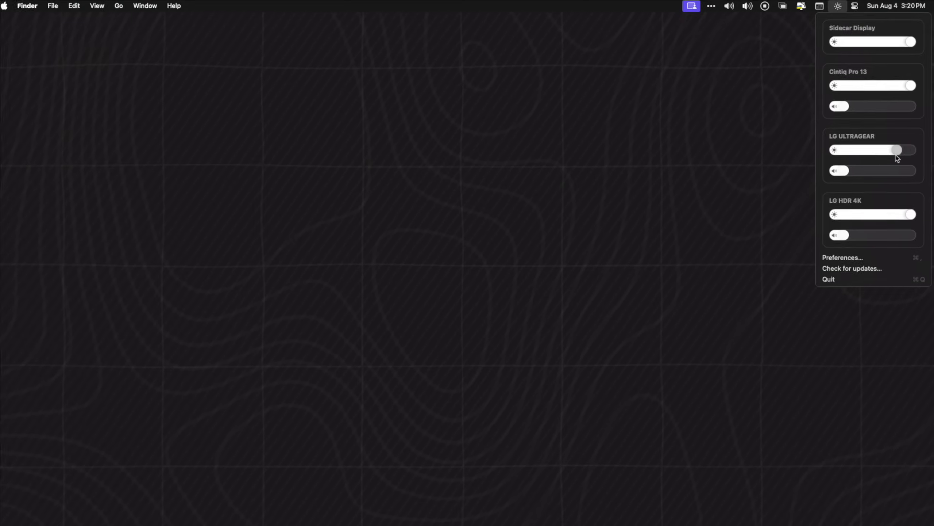
Push LG ULTRAGEAR brightness to maximum and adjust its speaker volume slider
drag(897, 158, 916, 166)
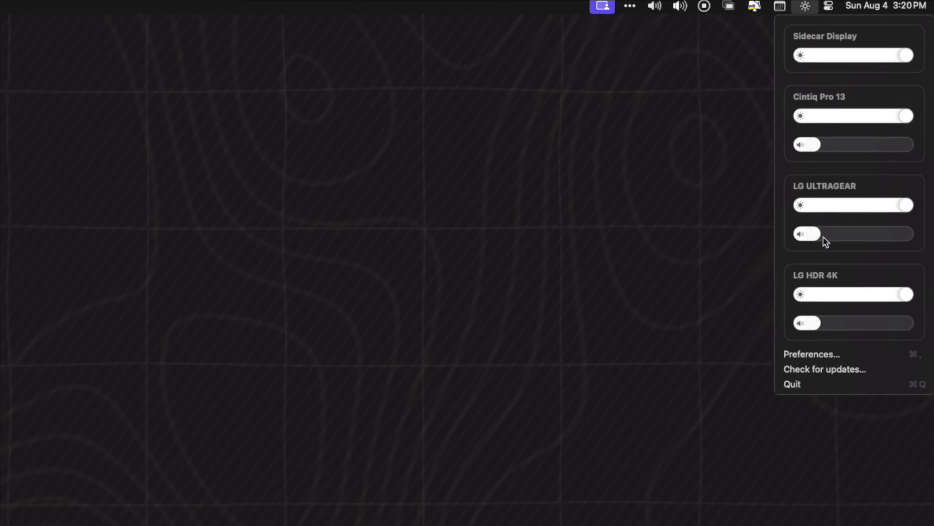
mouse_move(823, 236)
mouse_down()
mouse_move(851, 235)
mouse_move(832, 238)
mouse_up()
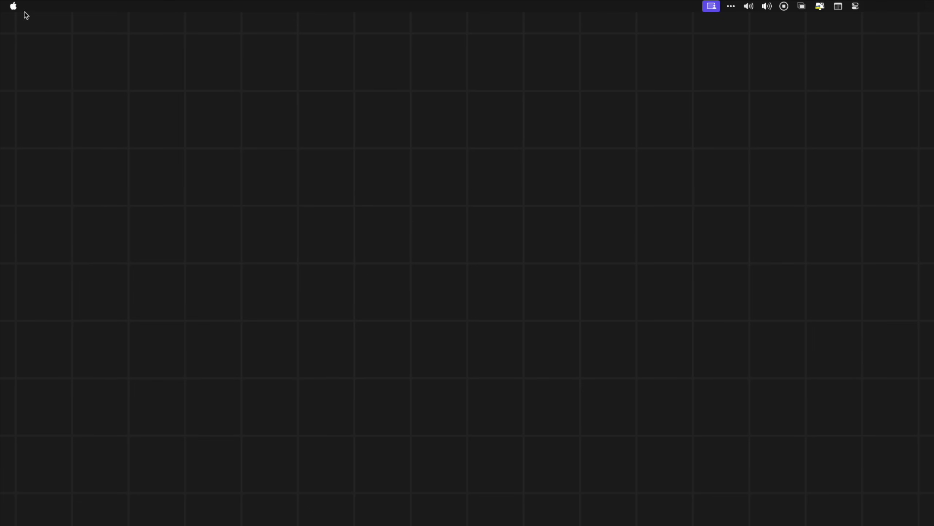
Check the Bluetooth page in System Settings, then show device battery levels from AirBuddy
click(16, 7)
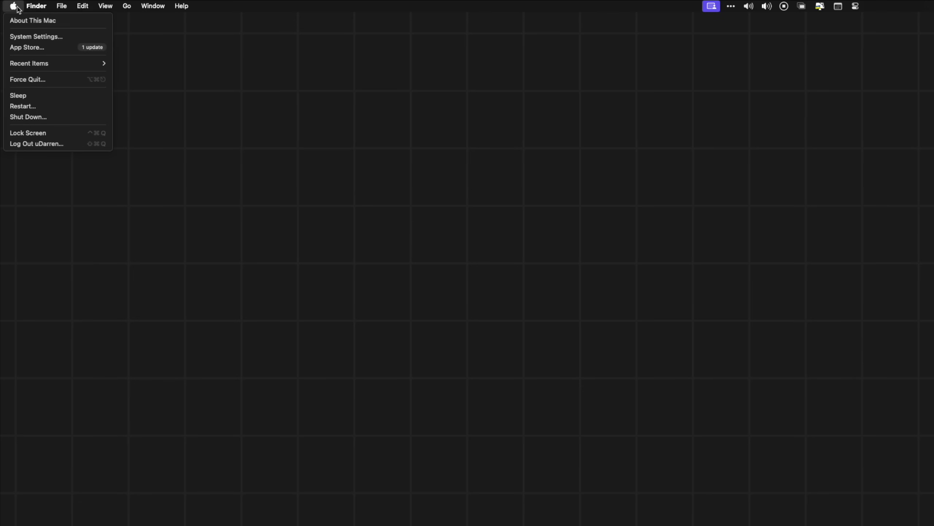
click(31, 37)
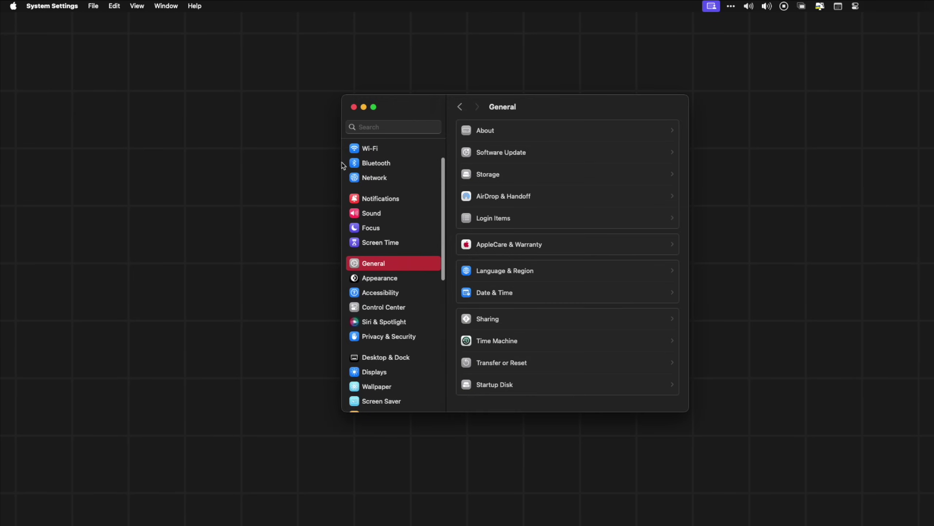
click(376, 164)
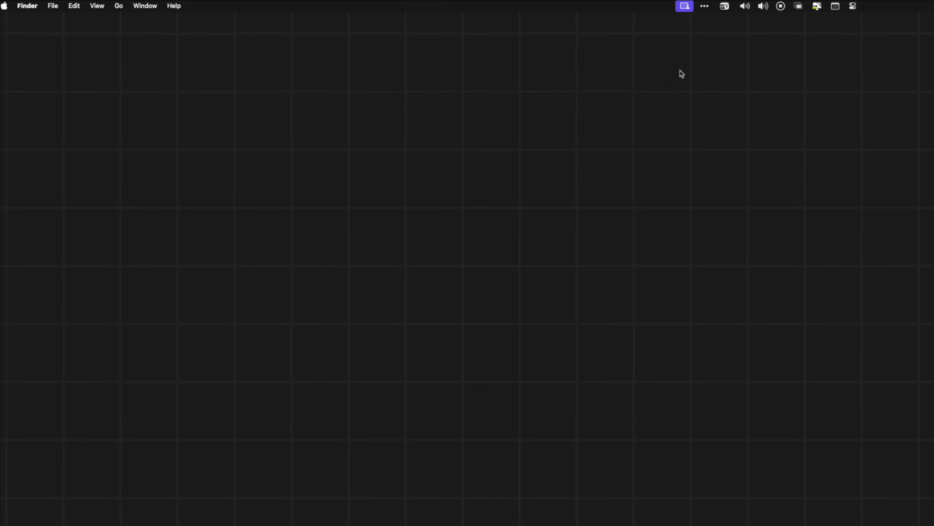
click(724, 6)
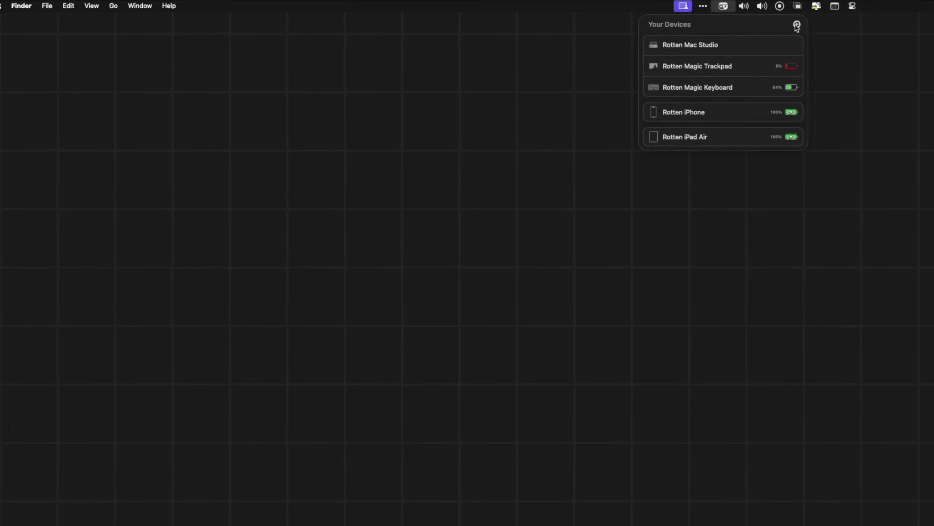
Open AirBuddy Settings, scroll the Devices list, and view the Audio connection modes
click(797, 26)
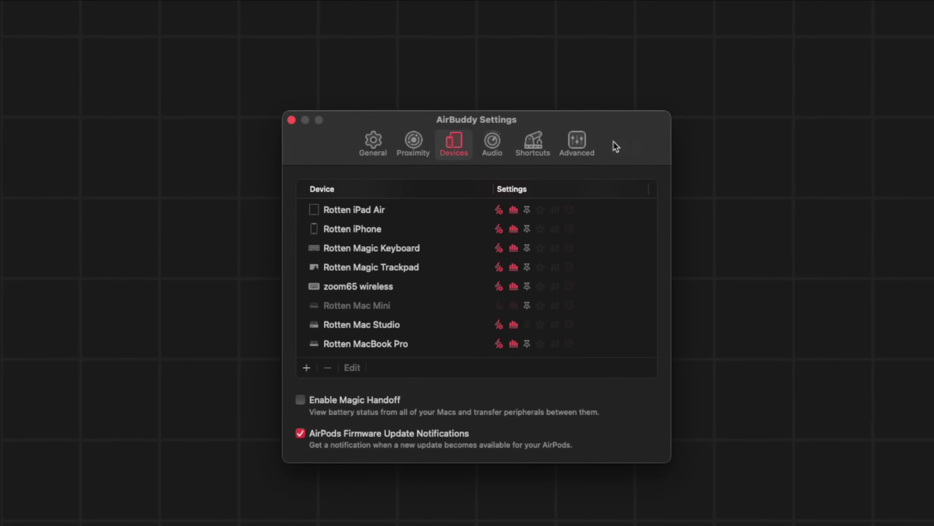
scroll(459, 259, up, 3)
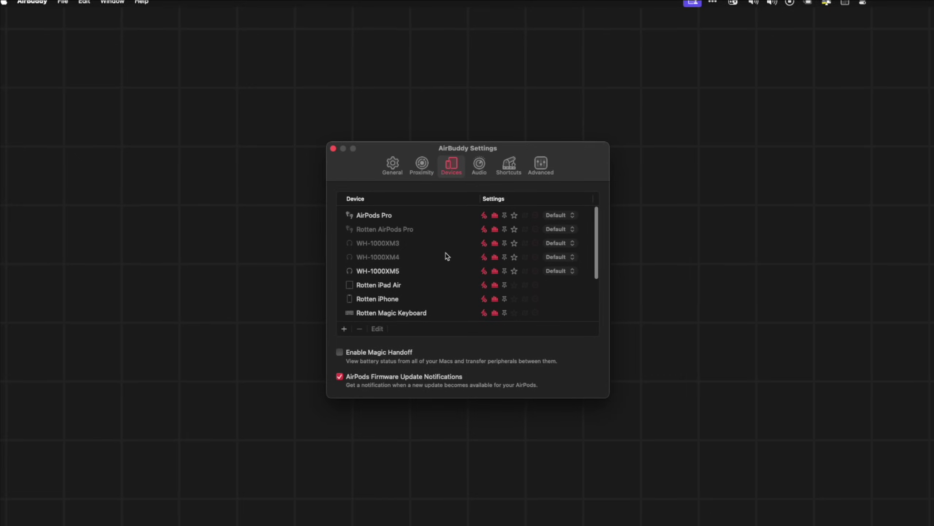
scroll(458, 260, down, 2)
scroll(447, 255, down, 1)
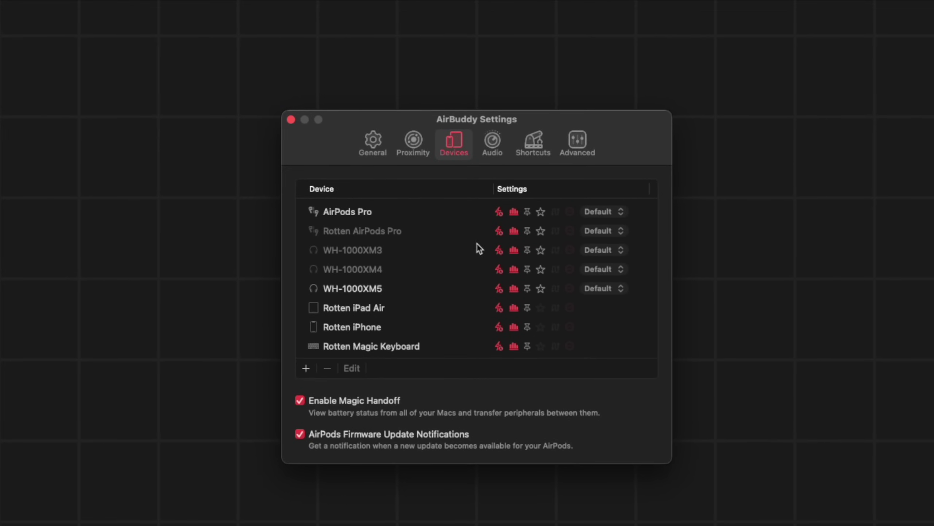
click(500, 150)
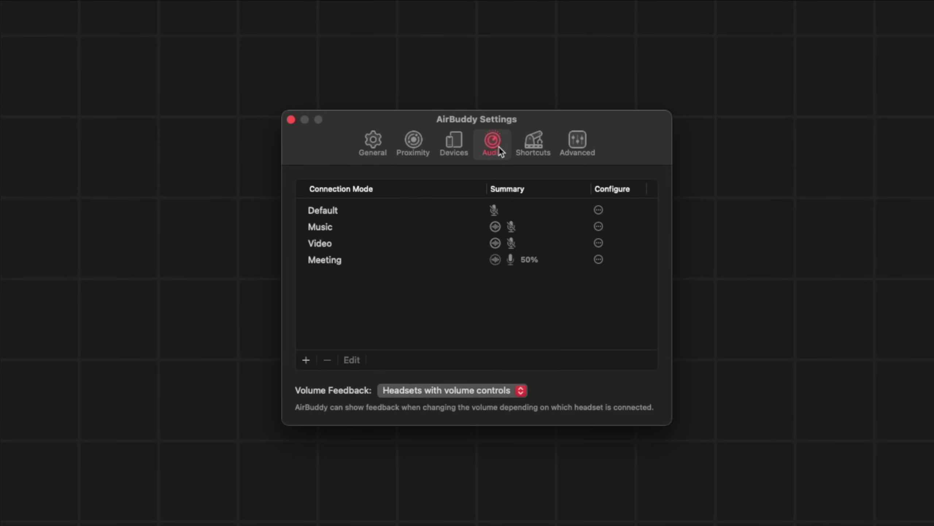